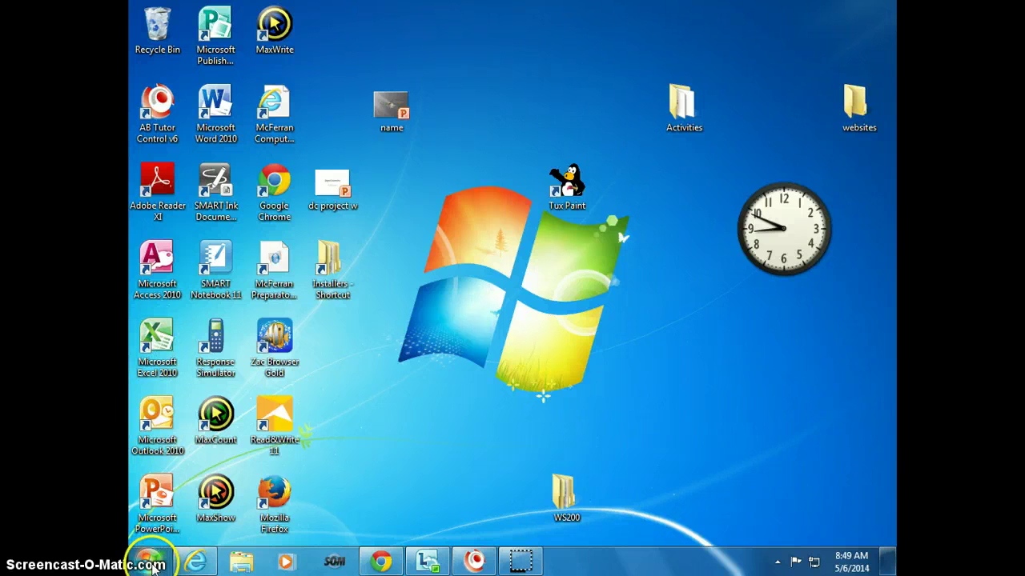
- Launch Microsoft Excel 2010 from the Microsoft Office group of installed programs
click(149, 563)
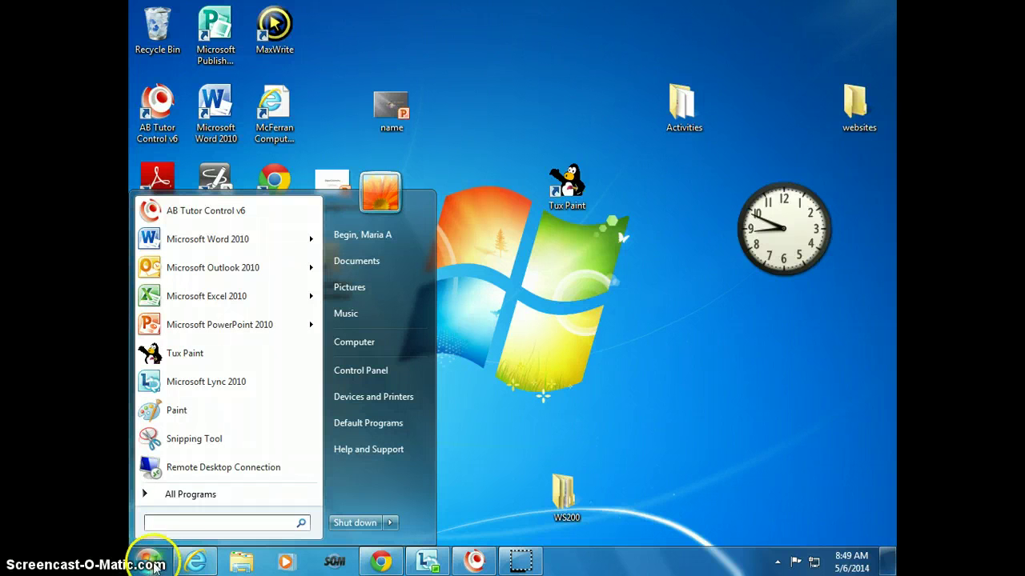
click(187, 496)
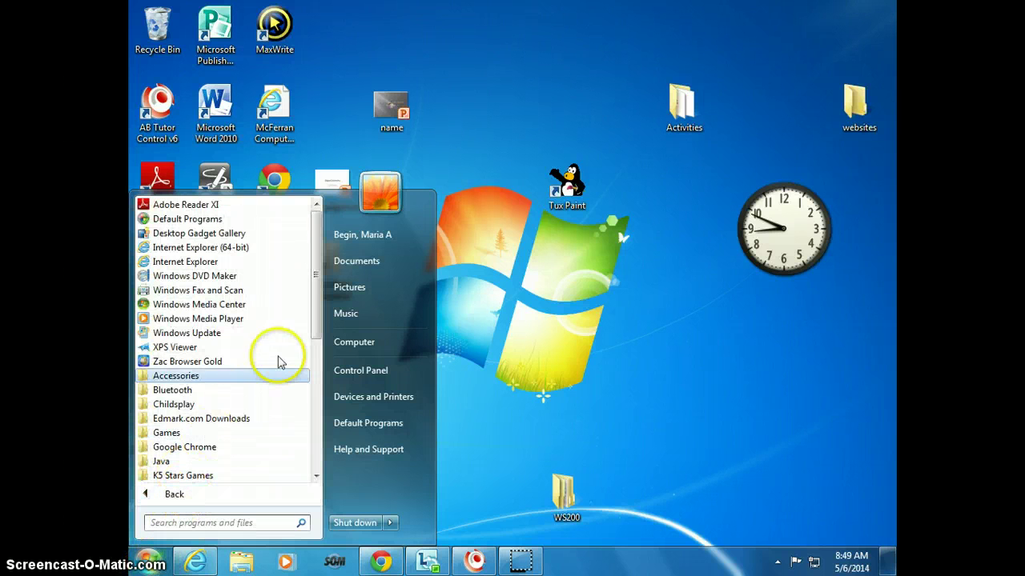
drag(320, 331, 248, 430)
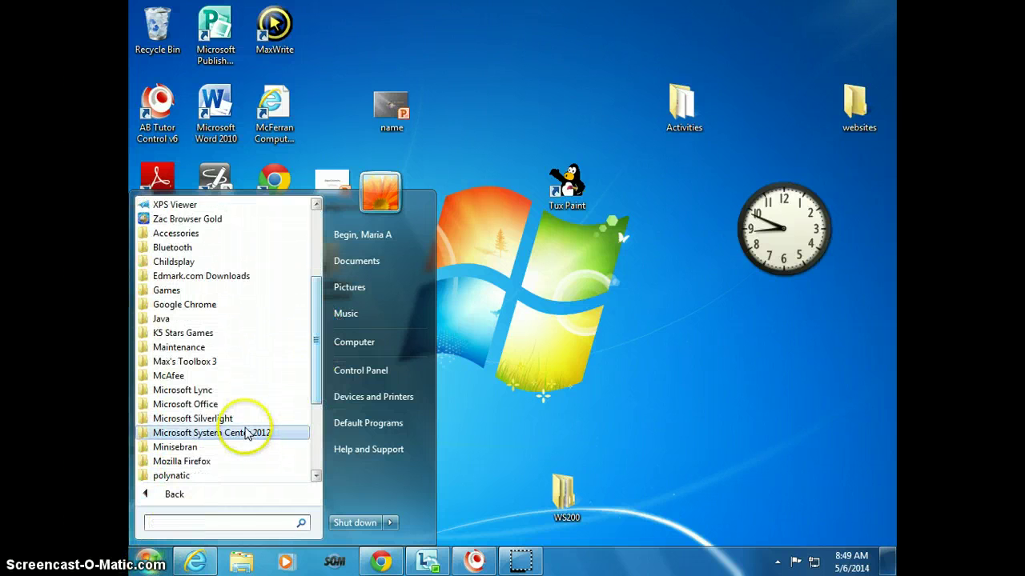
click(245, 408)
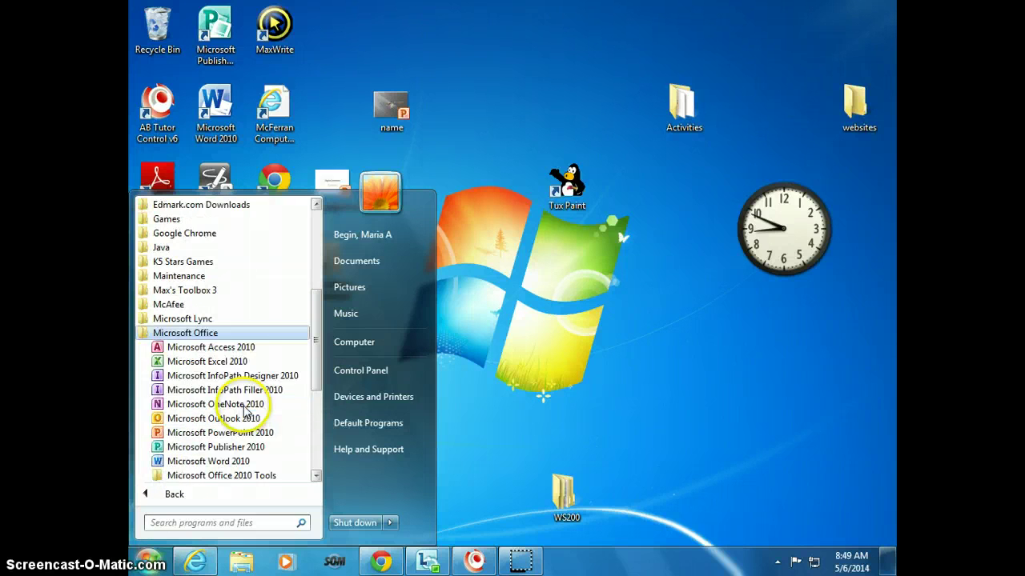
click(165, 367)
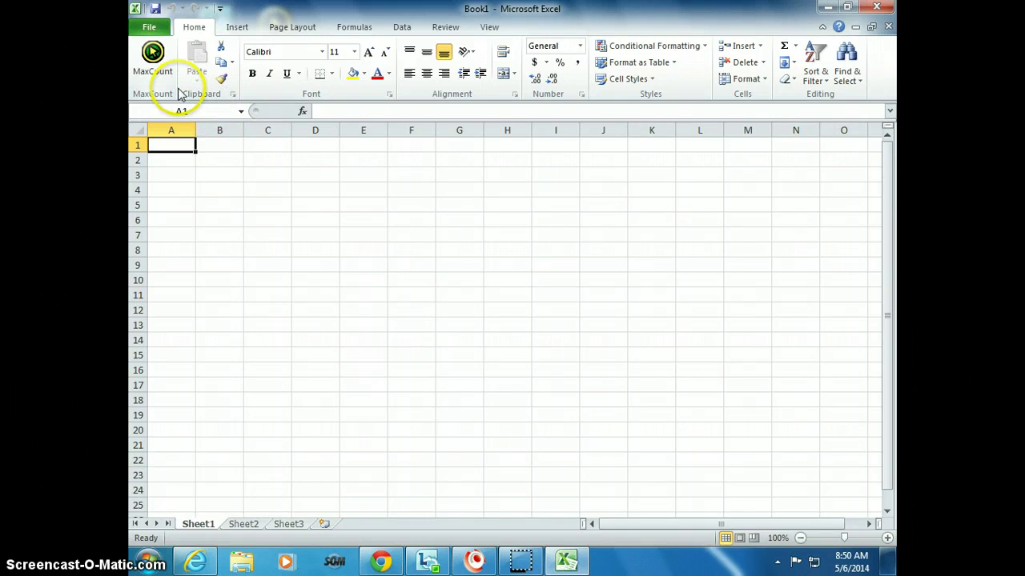
- Open the "hamster data" workbook from the Documents library
click(149, 29)
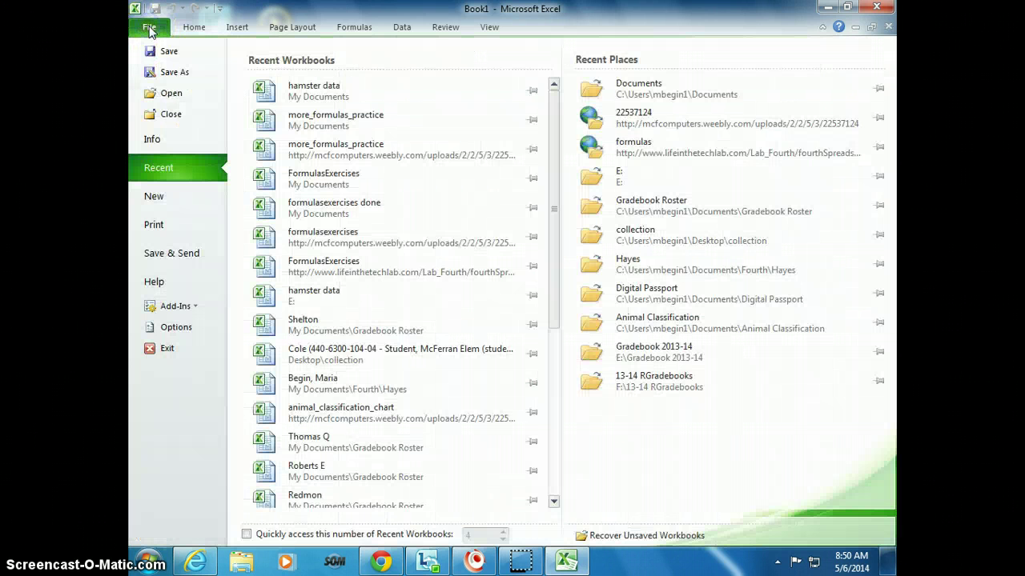
click(163, 96)
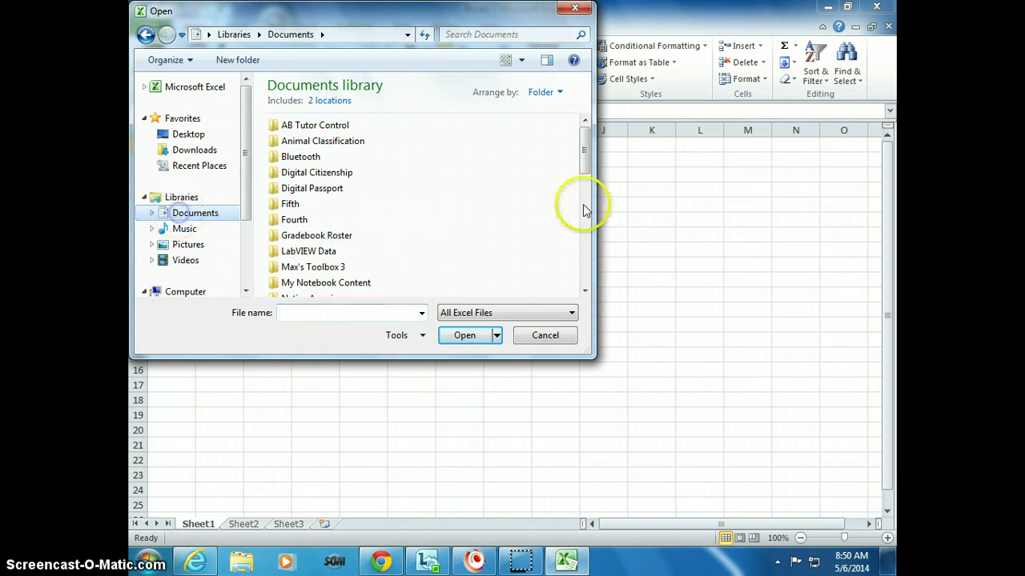
drag(584, 156, 584, 255)
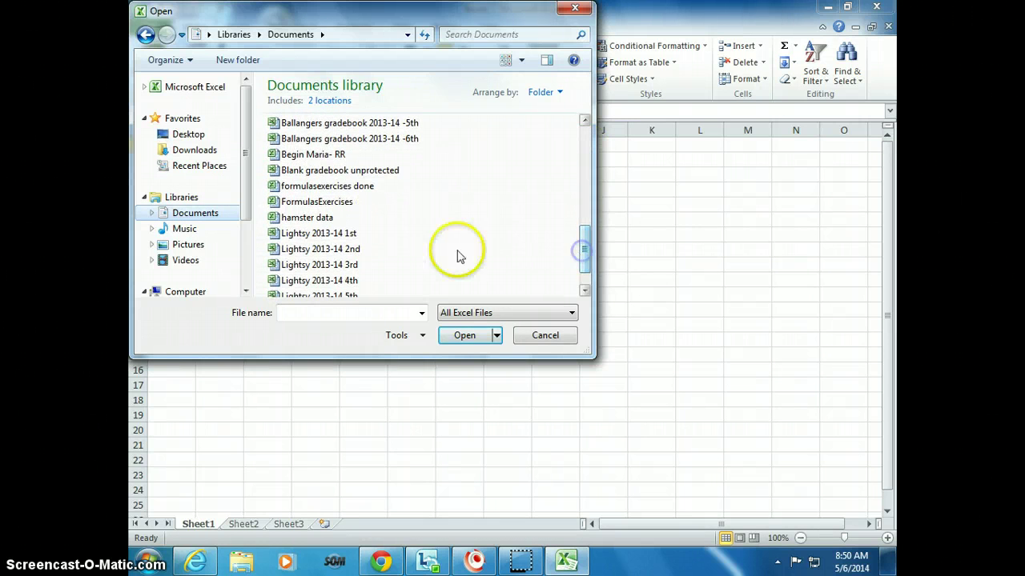
click(298, 218)
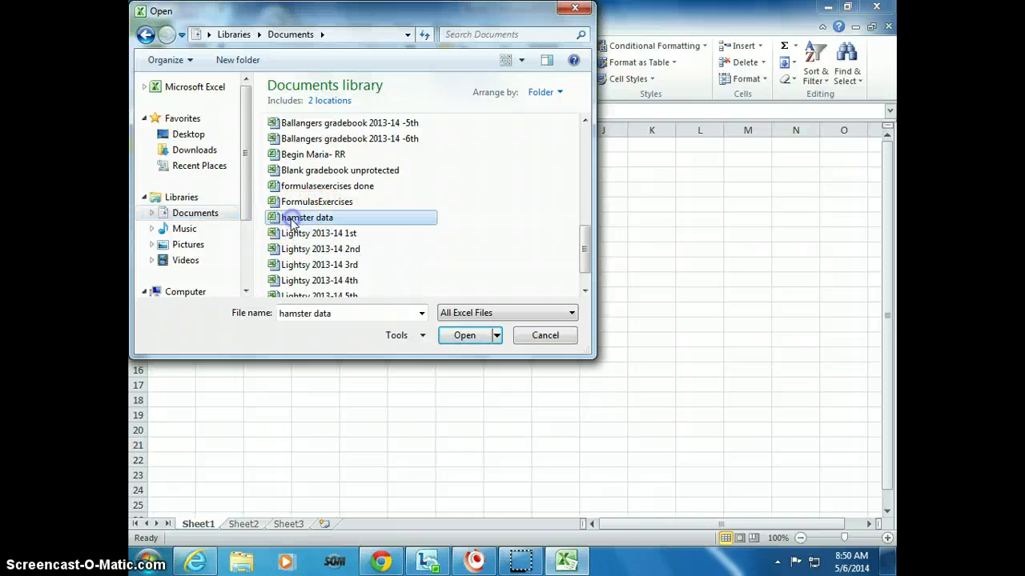
click(467, 336)
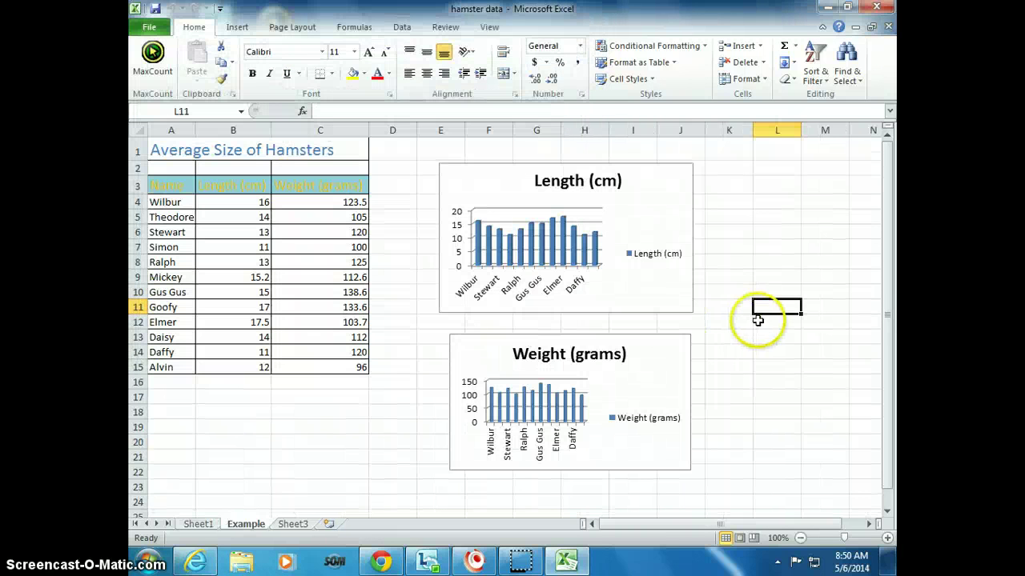
- Delete the existing Length (cm) and Weight (grams) charts from the Example sheet
click(656, 273)
key(Delete)
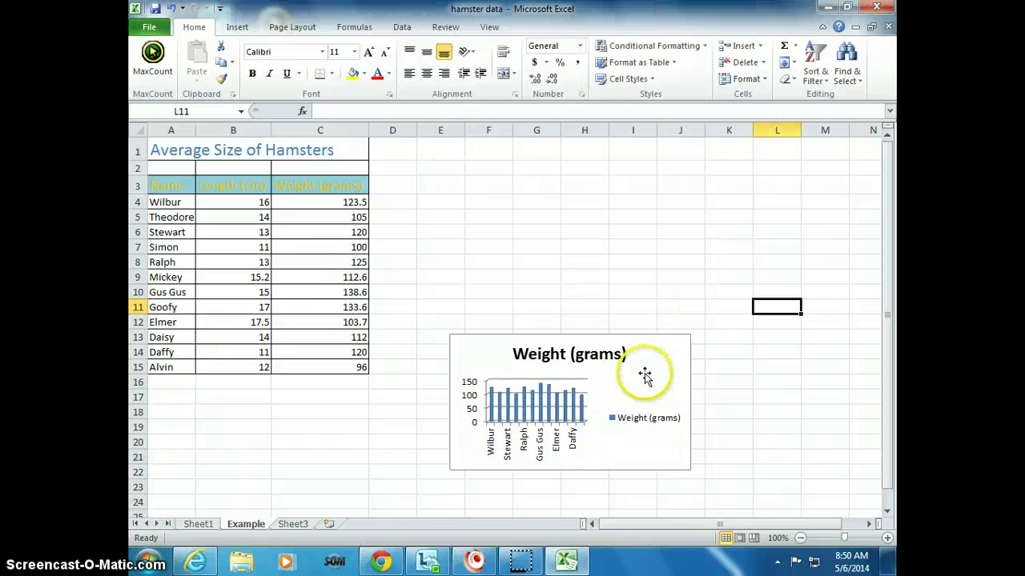
click(642, 373)
key(Delete)
click(641, 275)
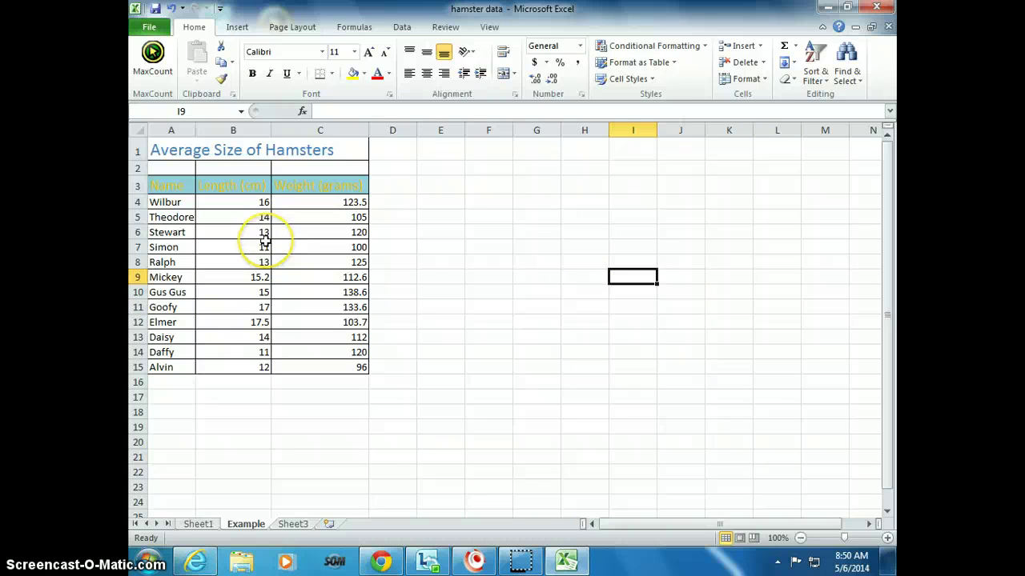
- Insert a 3-D clustered column chart from the Name and Length (cm) data in A3:B15
click(170, 187)
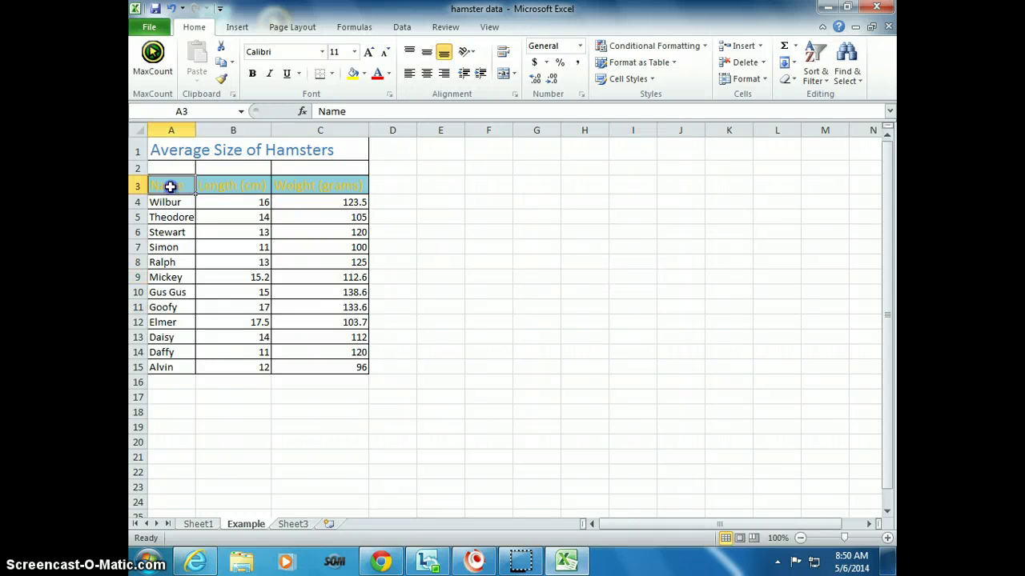
drag(170, 187, 212, 368)
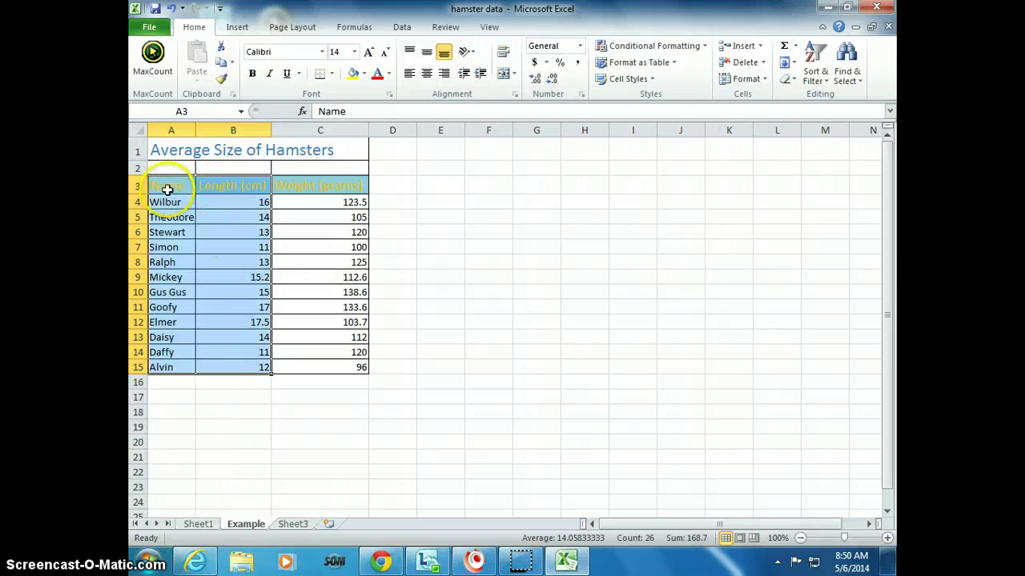
click(237, 28)
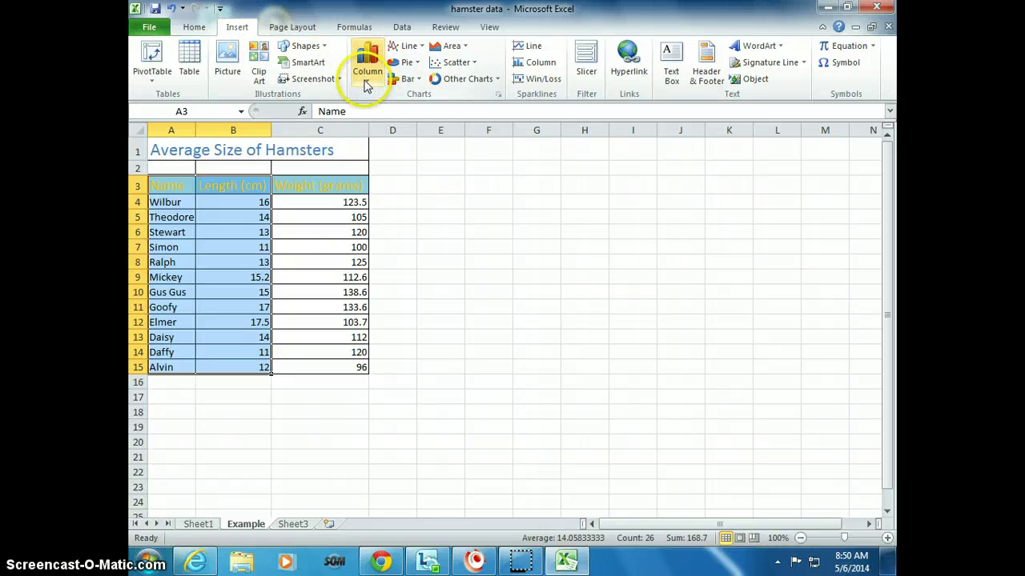
click(367, 72)
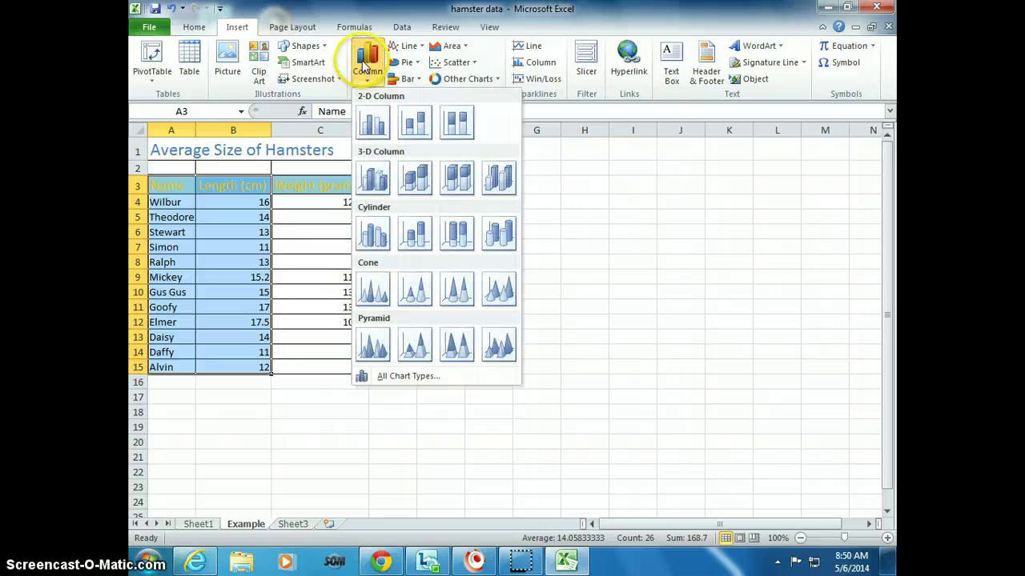
click(374, 182)
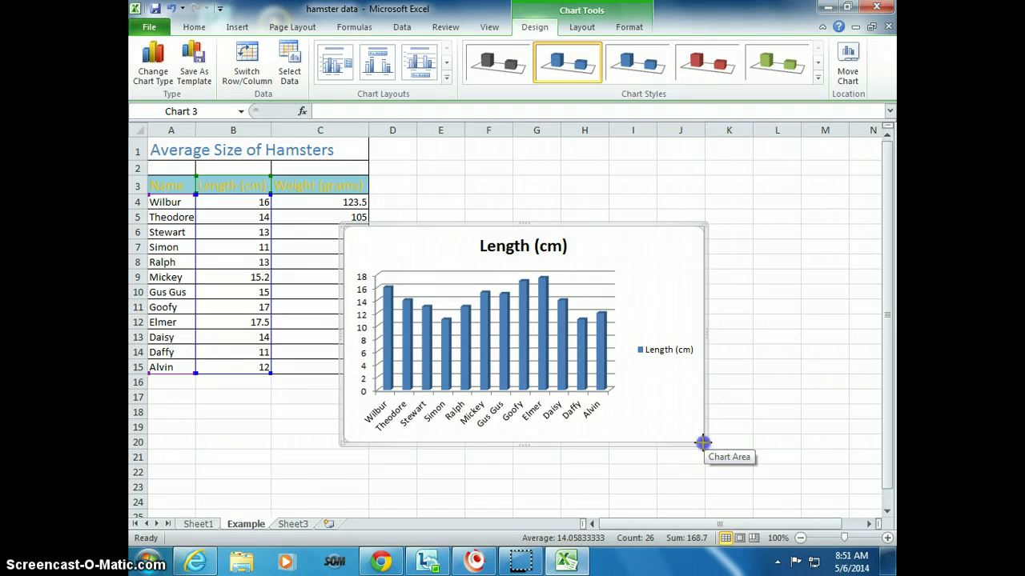
- Shrink the Length (cm) chart and place it beside the table, spanning about columns E to J and rows 1 to 11
drag(702, 442, 600, 360)
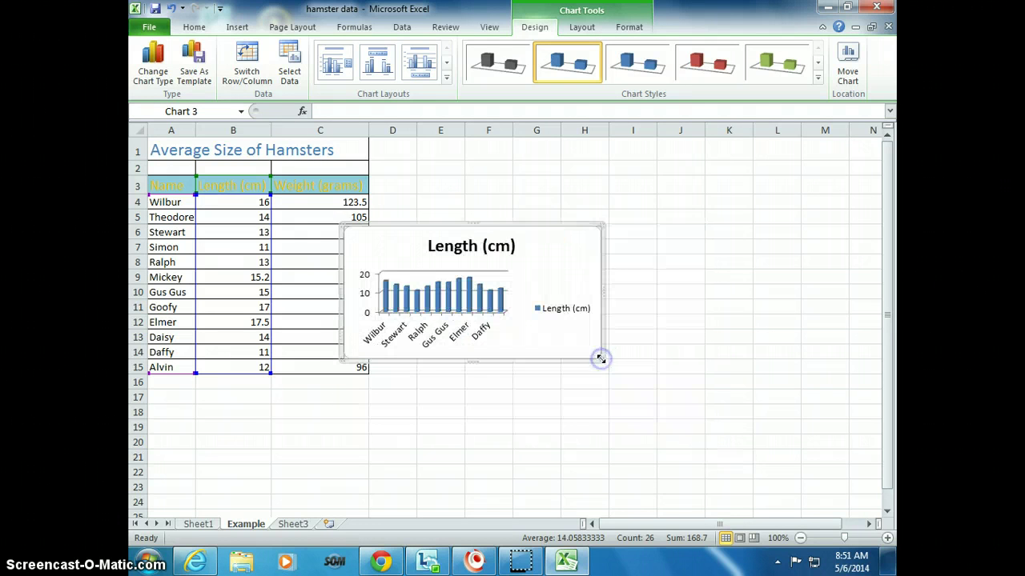
drag(524, 224, 607, 149)
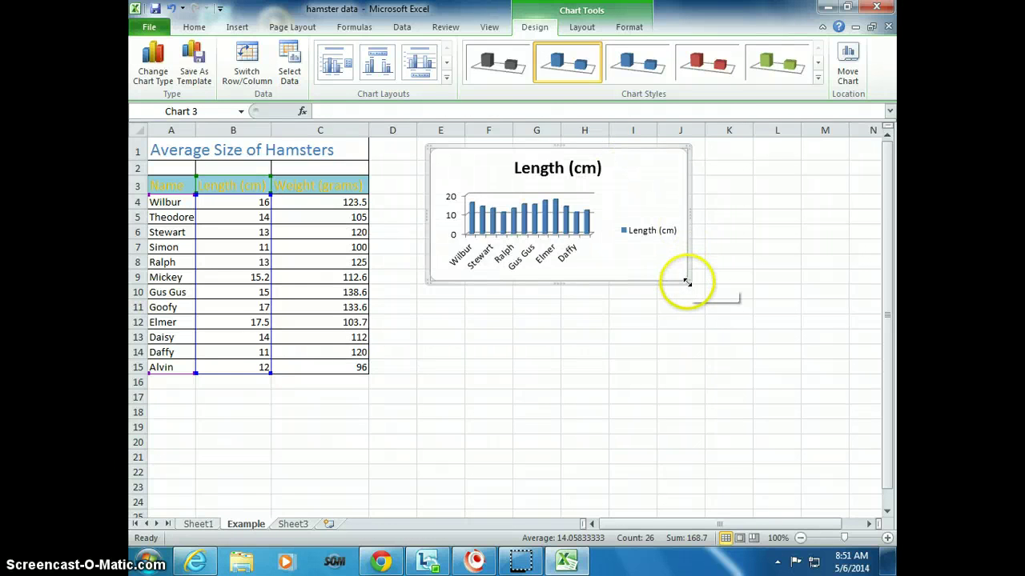
drag(687, 282, 702, 309)
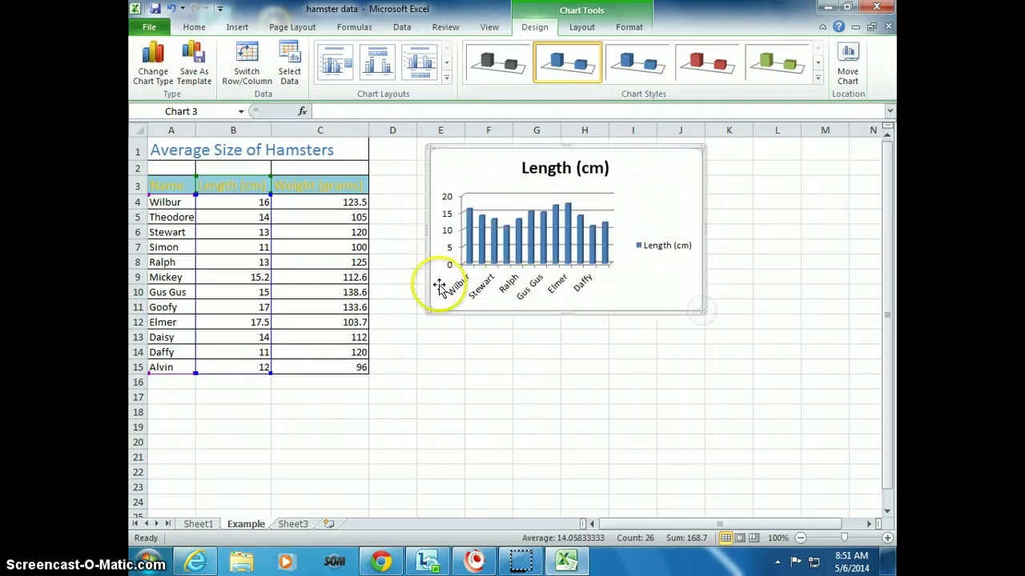
click(306, 427)
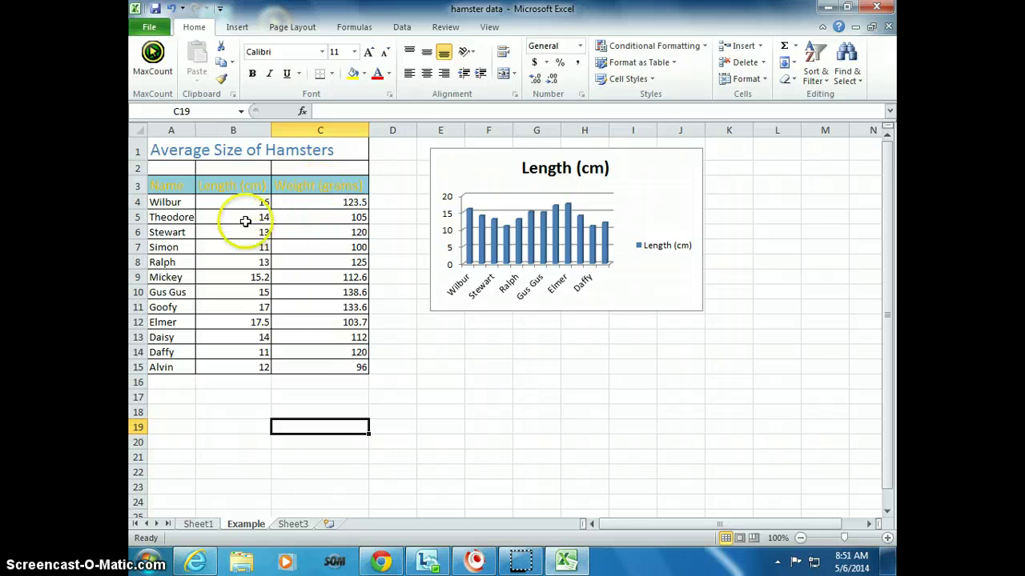
- Try to insert a clustered cylinder chart from the Name and Weight (grams) columns, and undo the insertion
drag(171, 184, 173, 352)
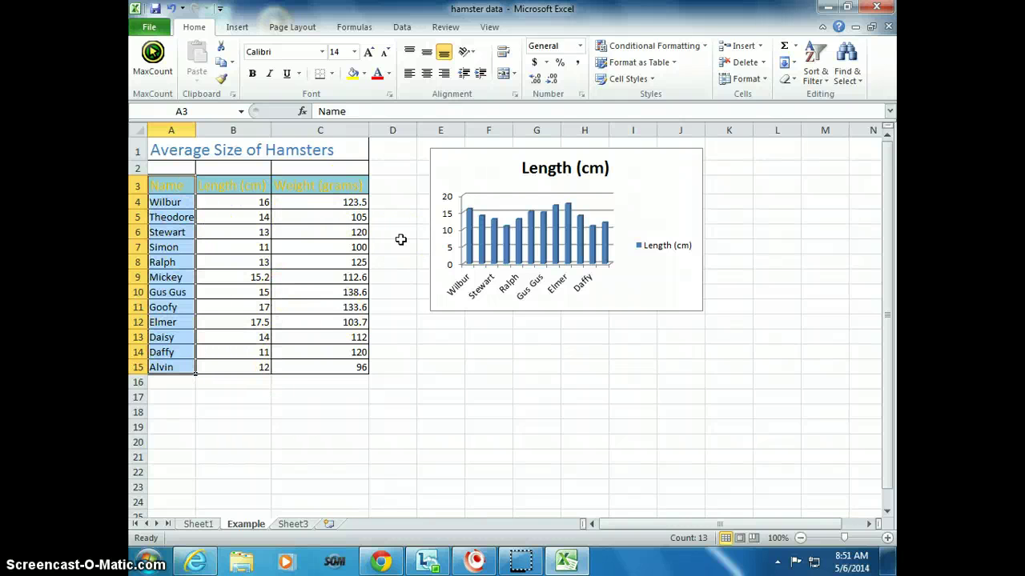
ctrl+click(337, 185)
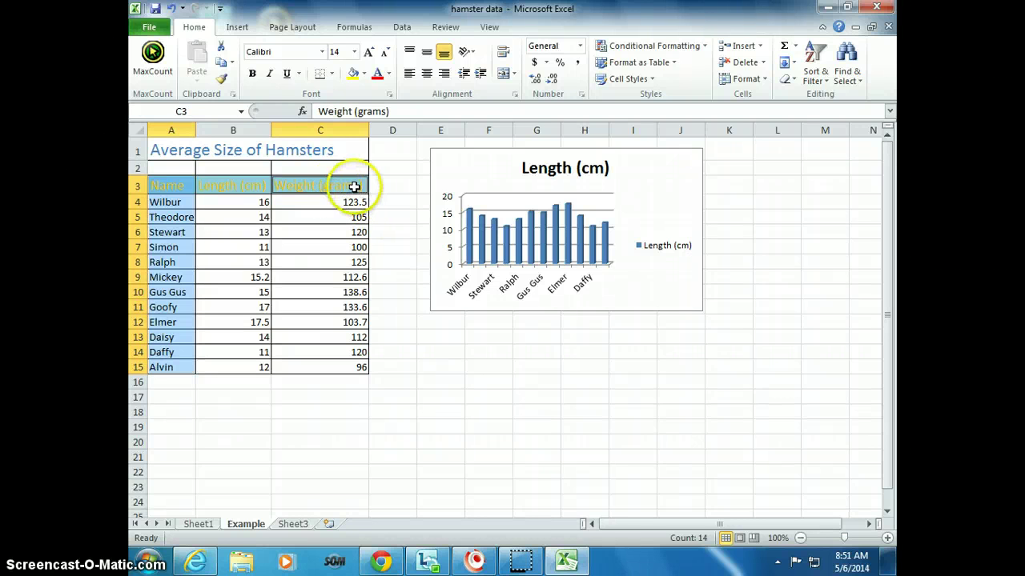
drag(354, 186, 346, 366)
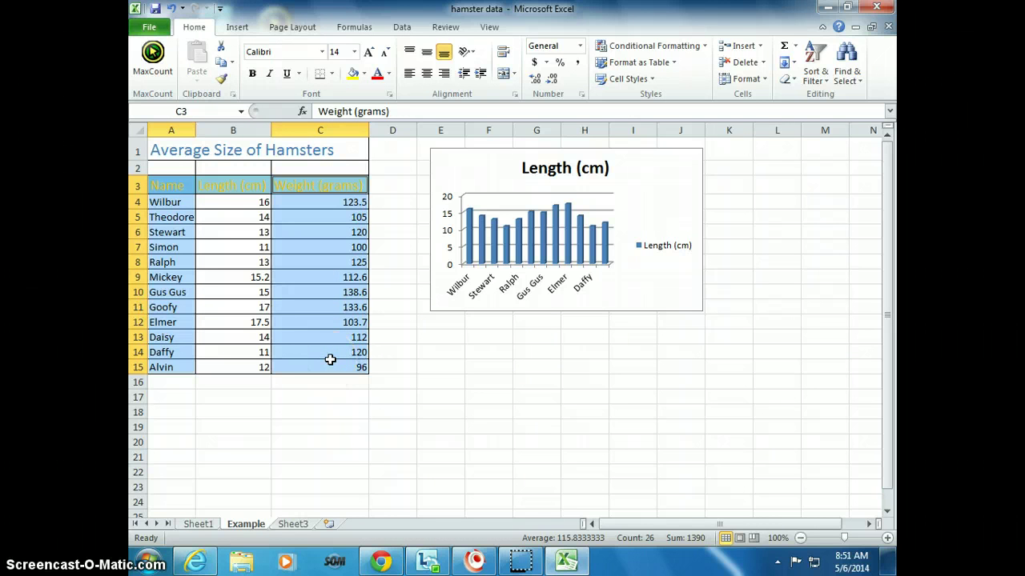
click(239, 29)
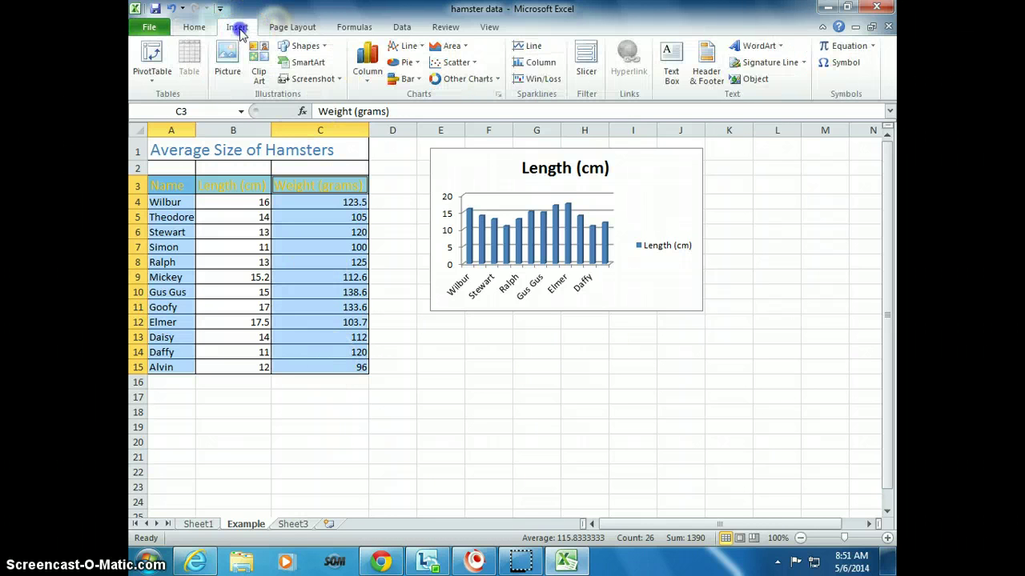
click(368, 64)
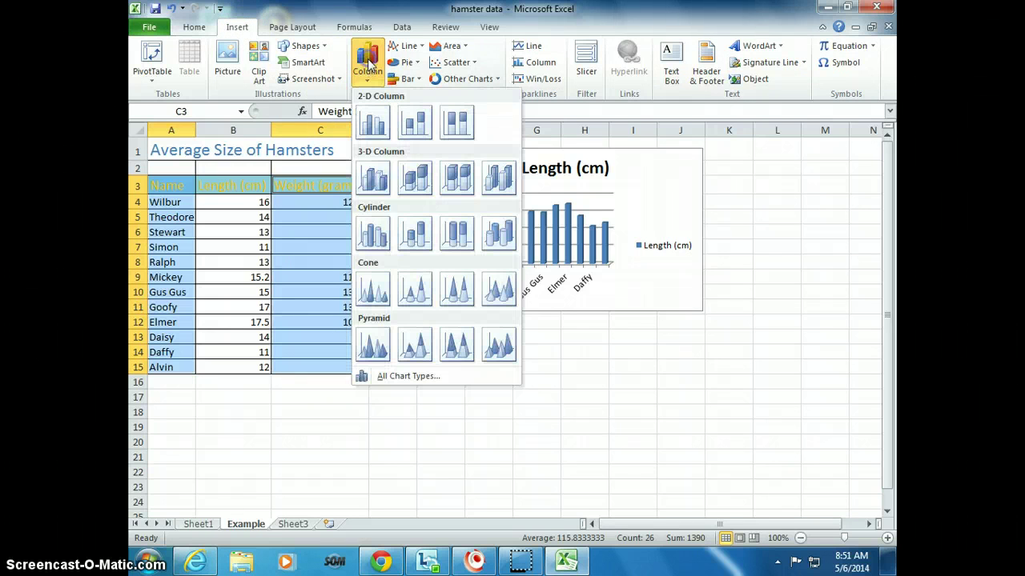
click(374, 236)
click(506, 290)
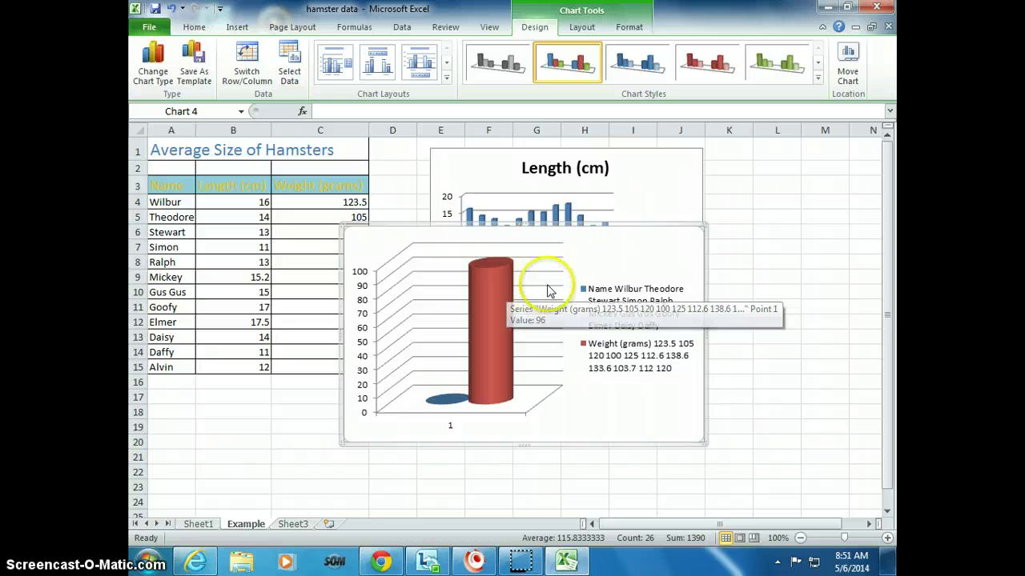
click(635, 300)
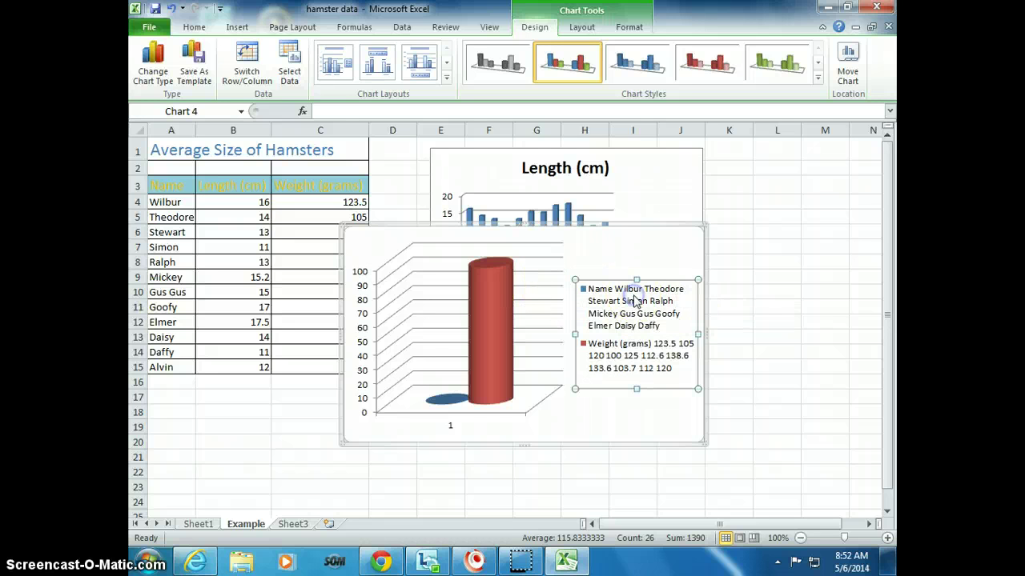
click(170, 8)
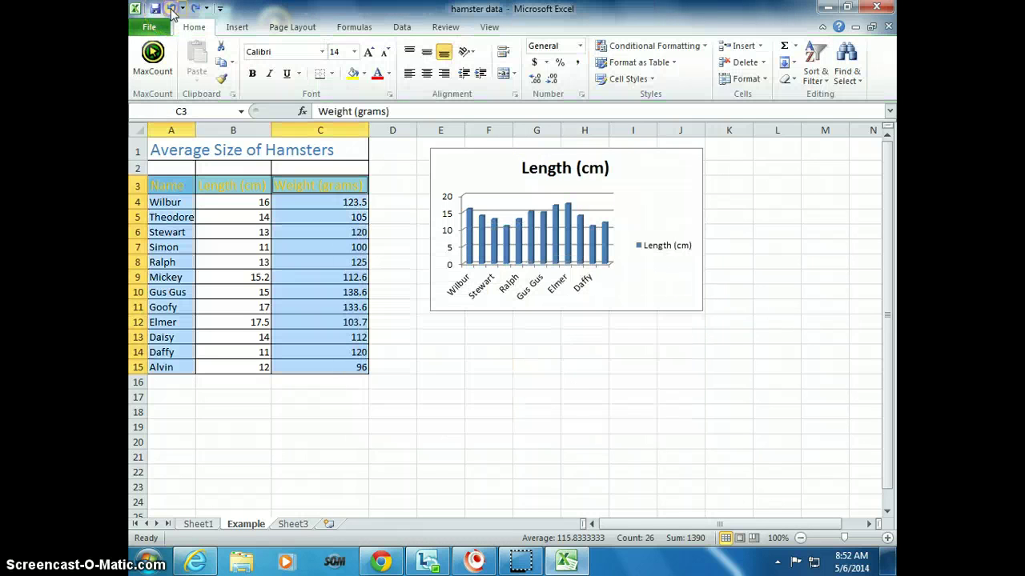
- Insert a clustered cylinder chart from the Name cells A3:A15 and the Weight (grams) cells C3:C15
click(178, 232)
click(174, 185)
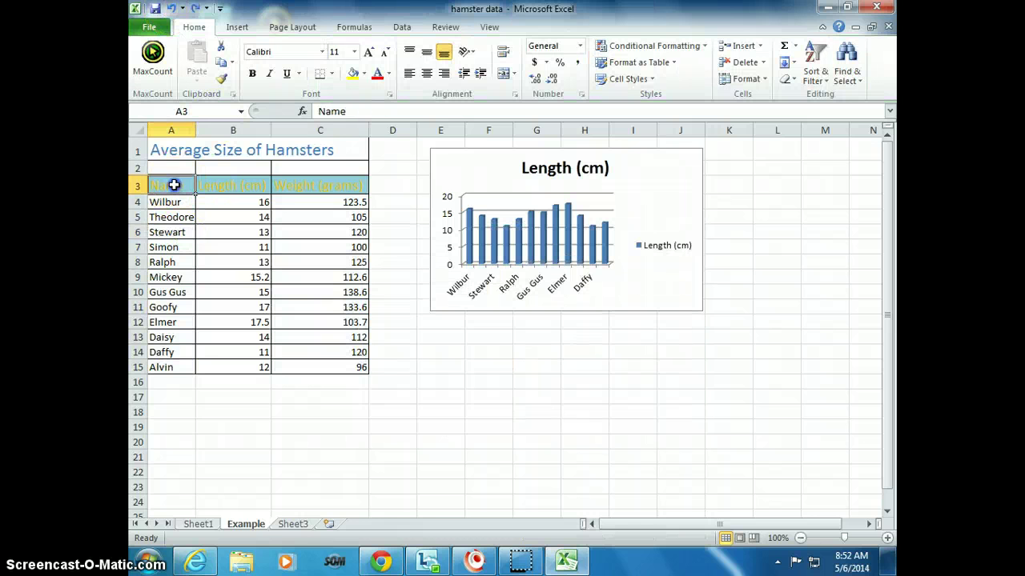
drag(174, 185, 168, 367)
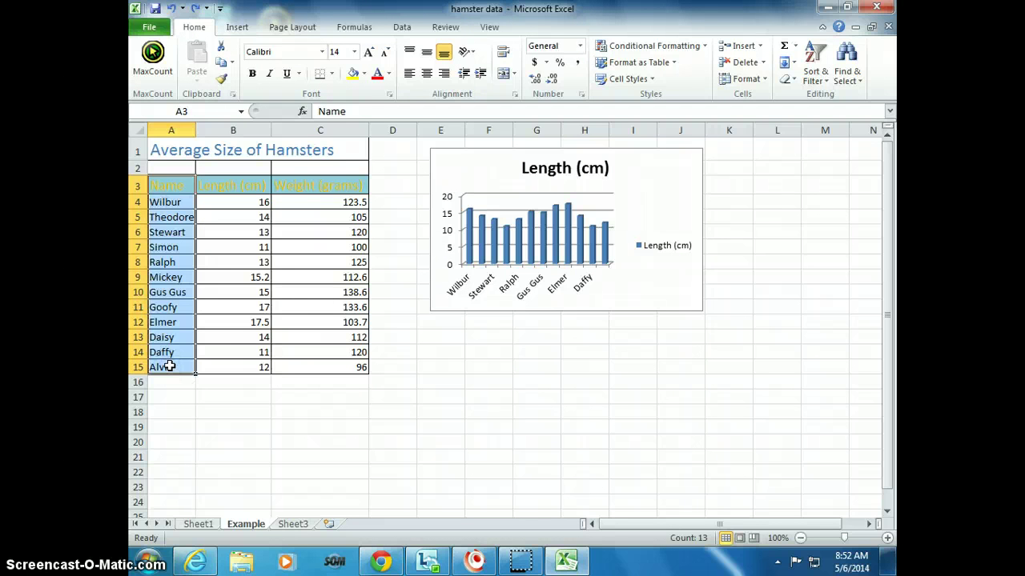
drag(328, 186, 322, 368)
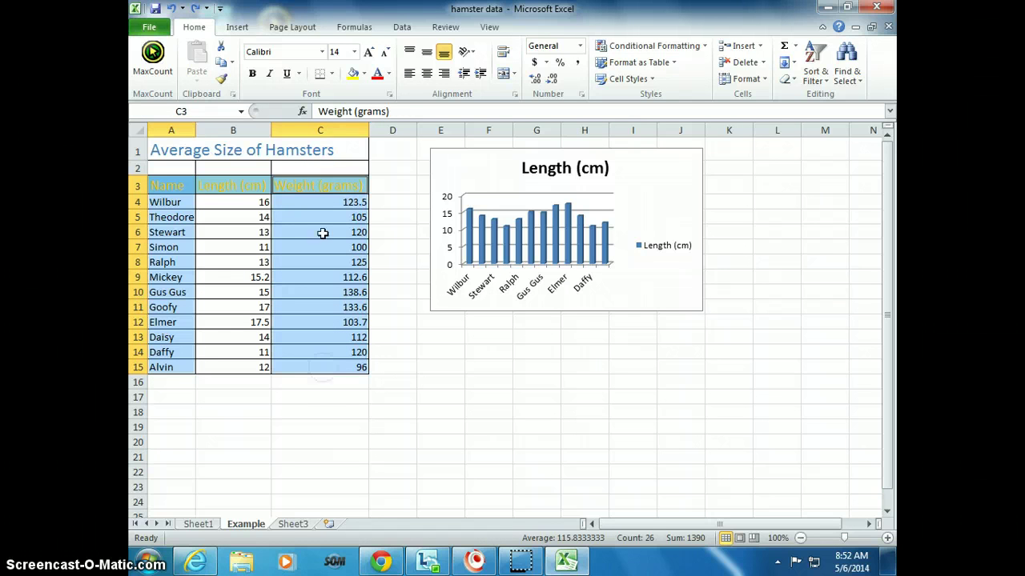
click(237, 27)
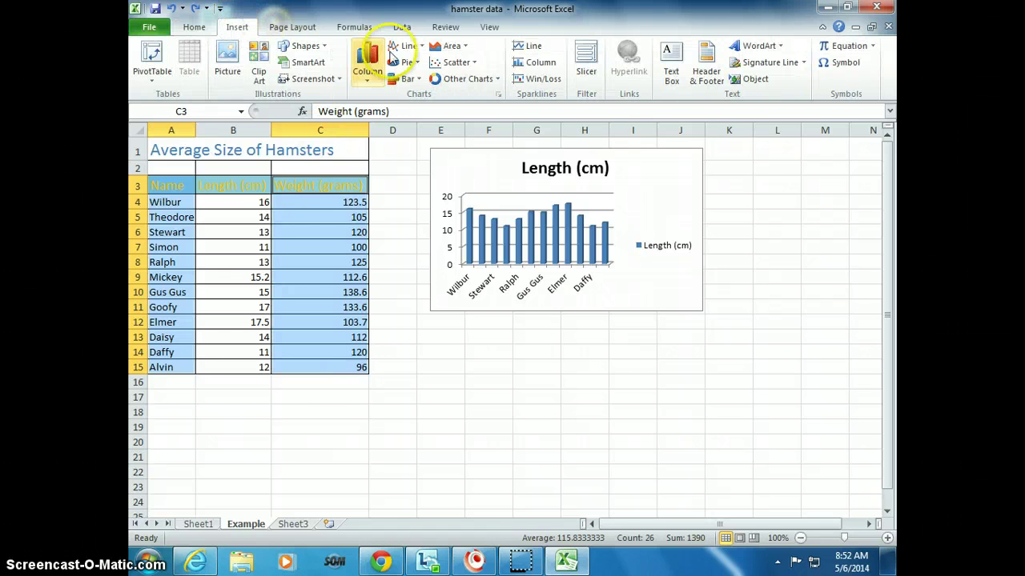
click(367, 65)
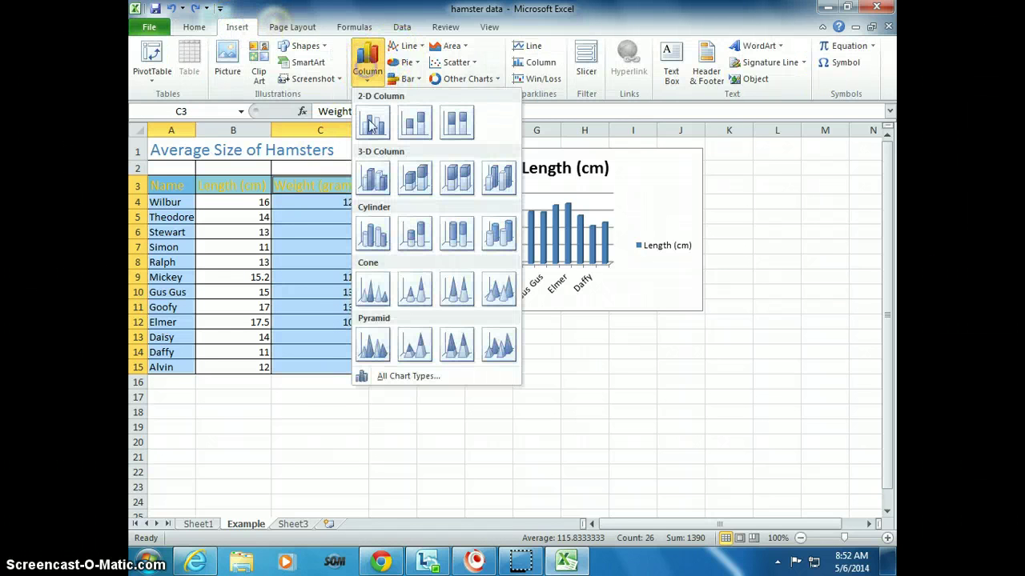
click(368, 231)
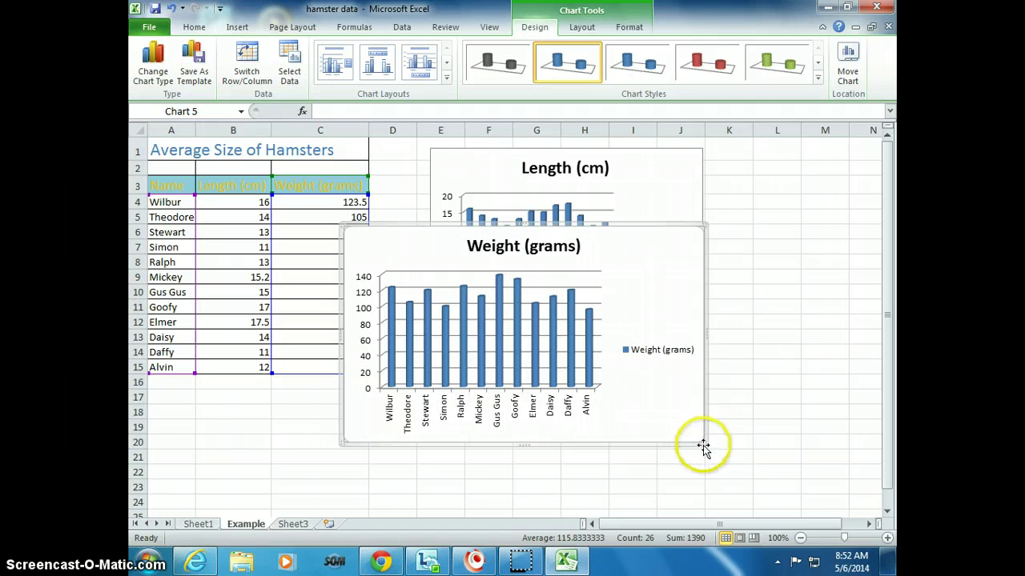
- Shrink the Weight (grams) chart and place it below the Length (cm) chart, spanning about columns E to K and rows 12 to 23
drag(702, 443, 633, 385)
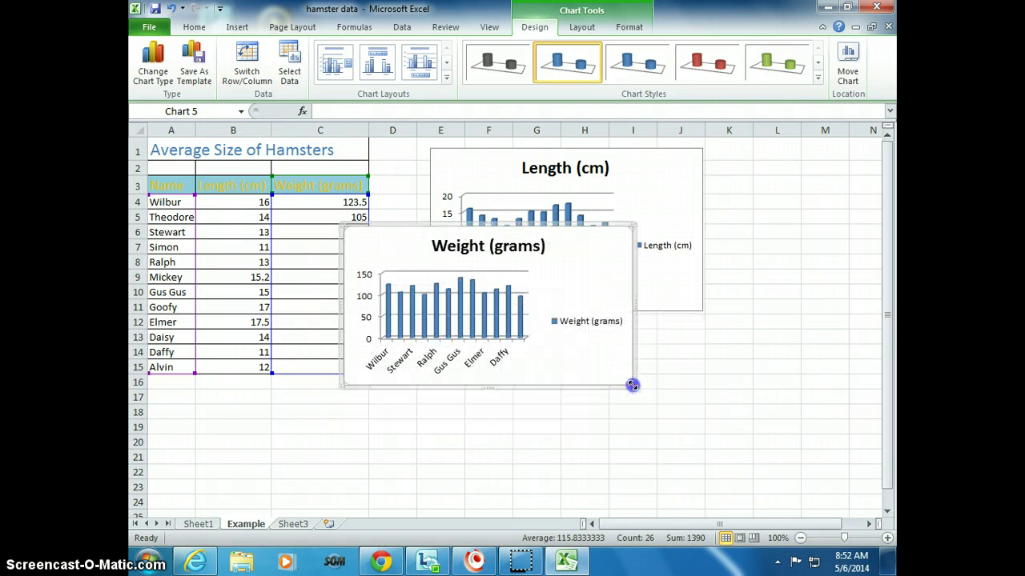
drag(477, 229, 568, 327)
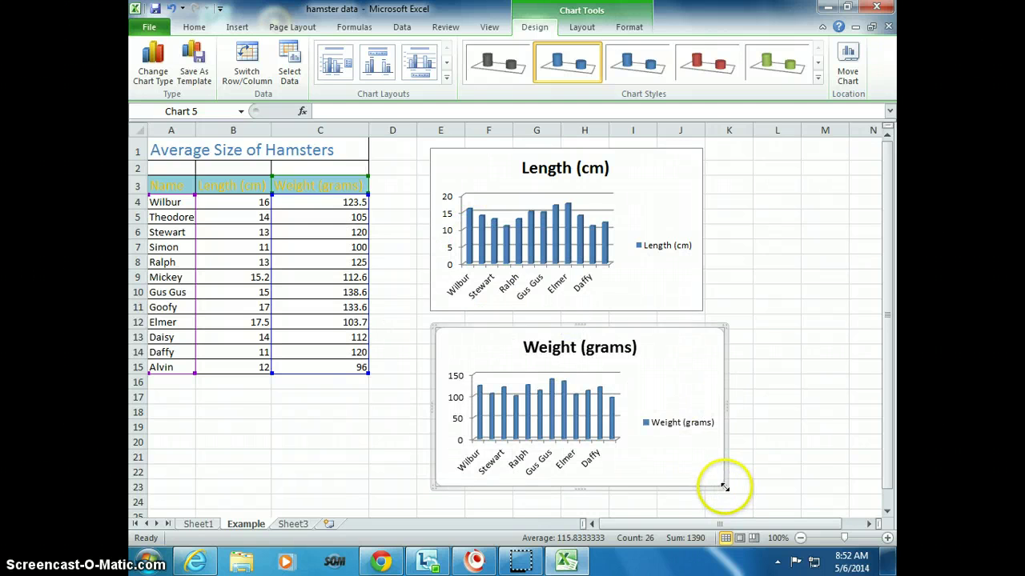
drag(725, 486, 735, 497)
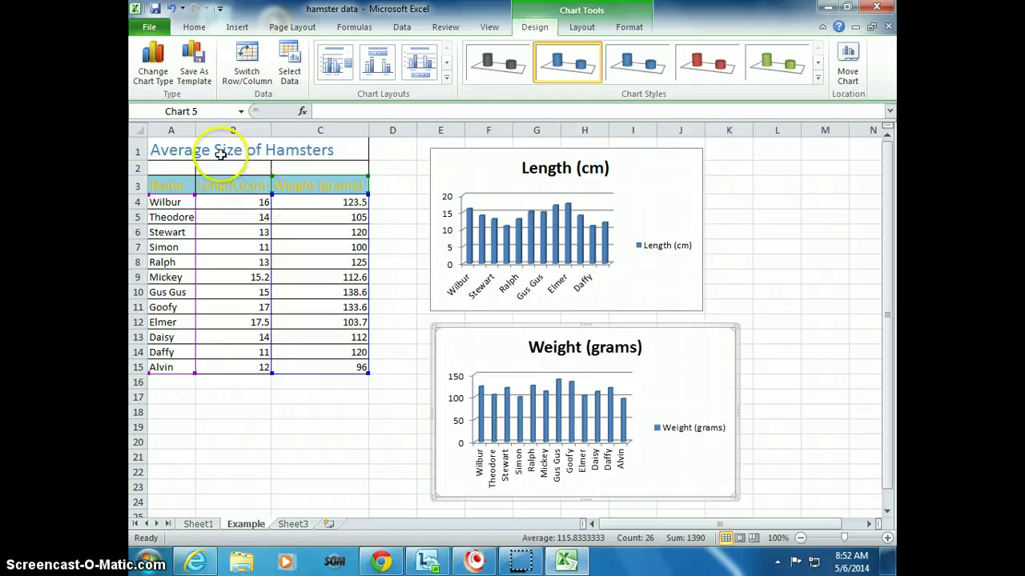
click(150, 28)
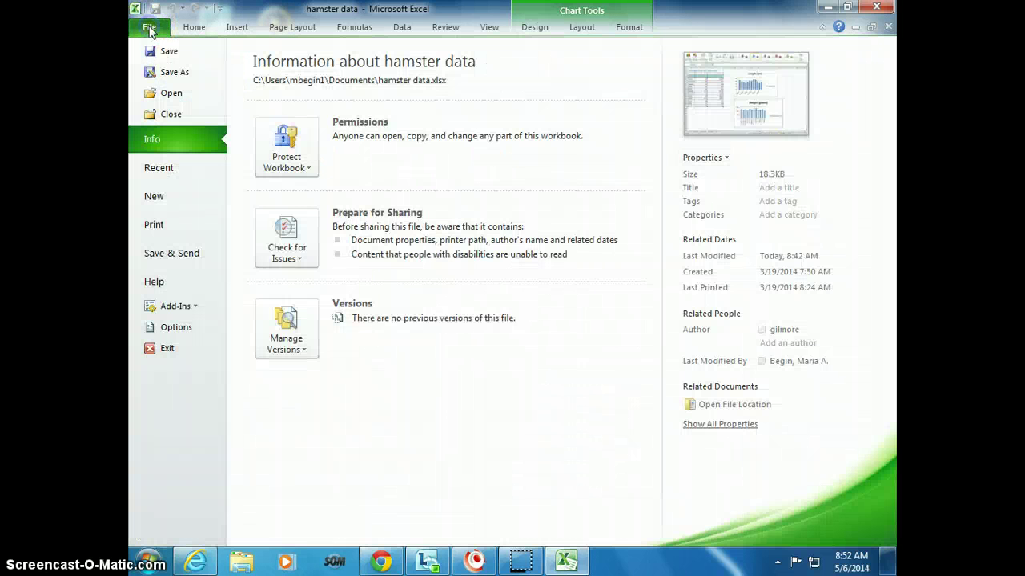
click(163, 74)
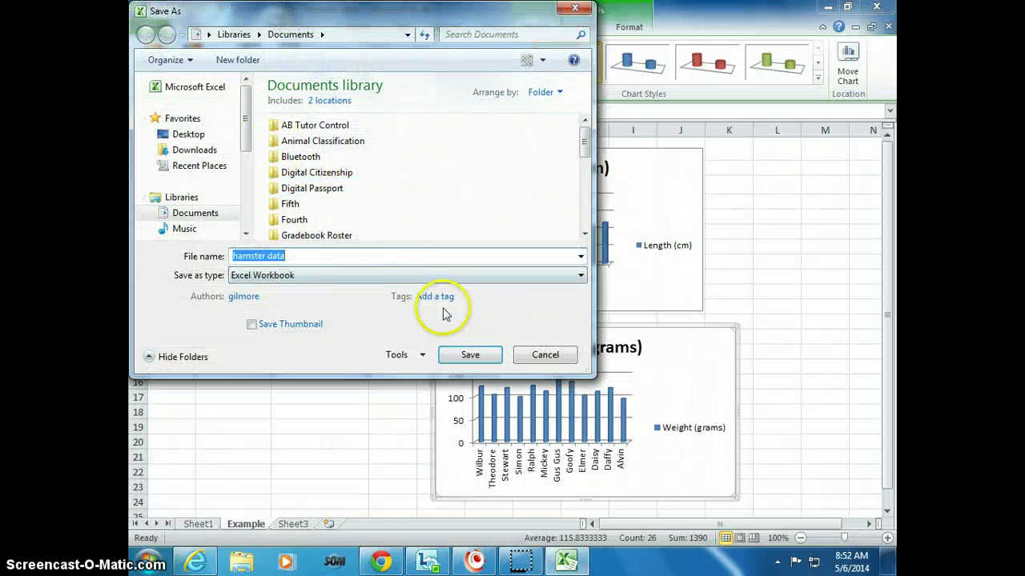
click(478, 356)
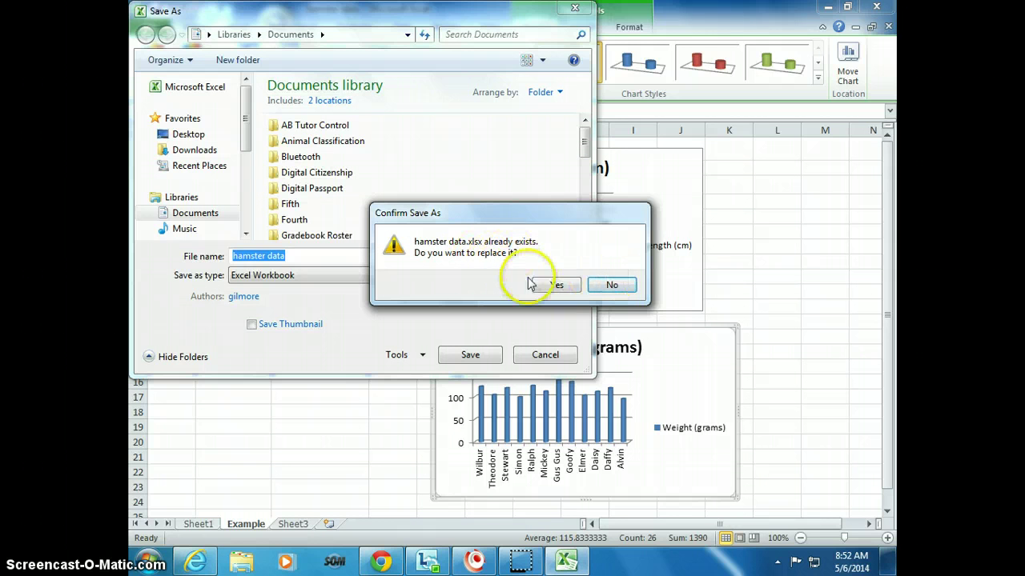
click(613, 286)
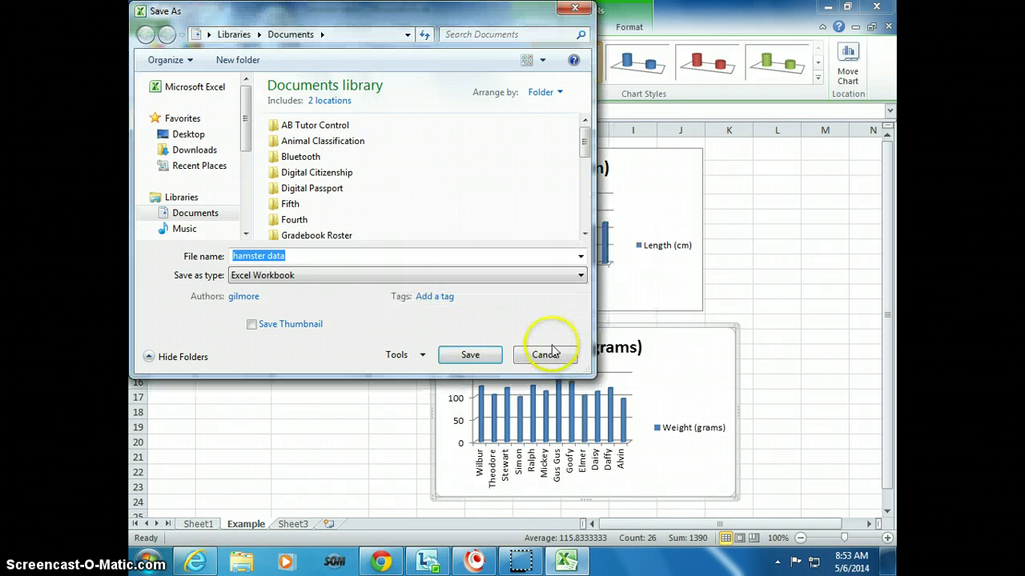
click(551, 355)
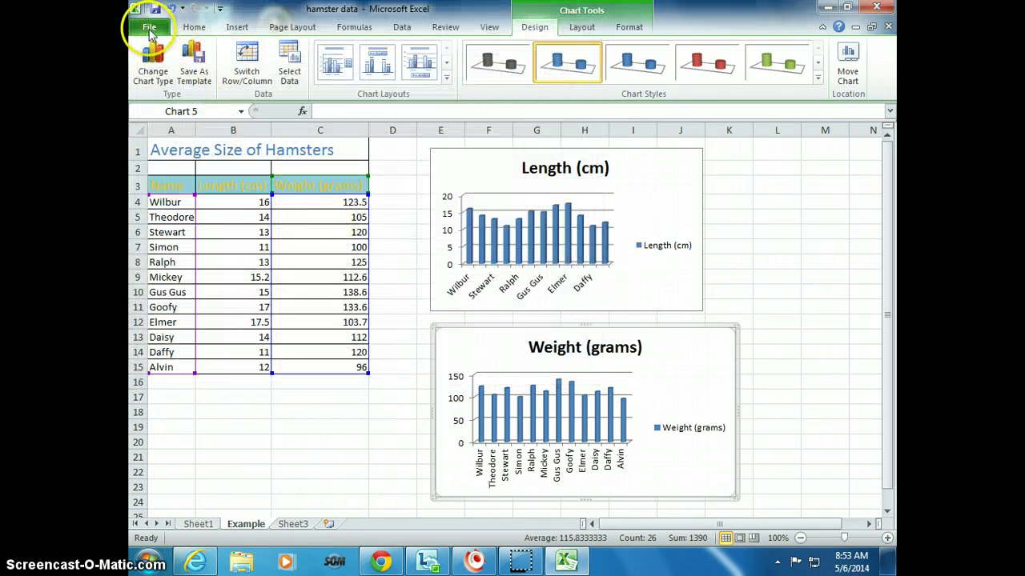
- Save the hamster data workbook under its existing file name
click(151, 30)
click(150, 52)
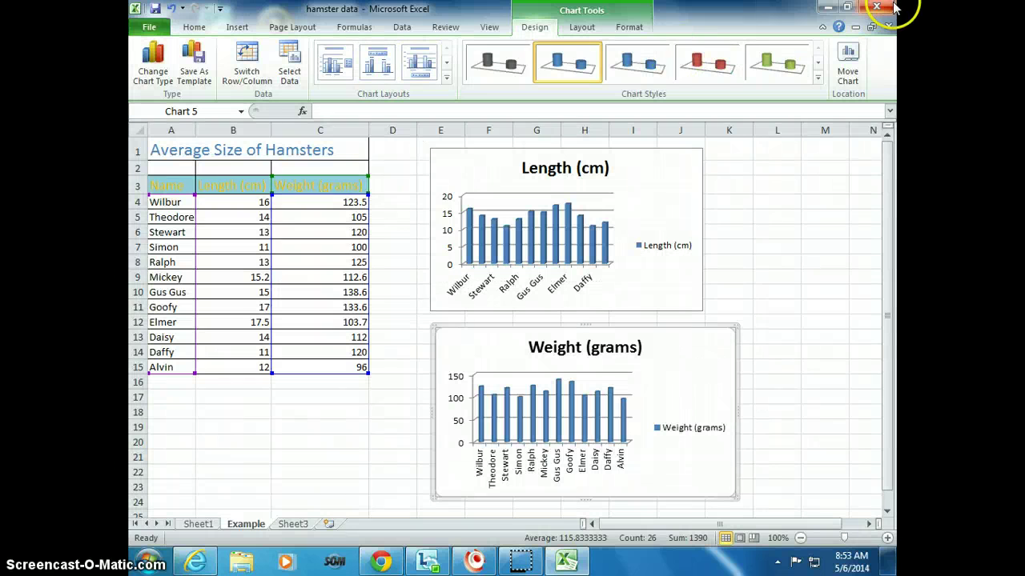